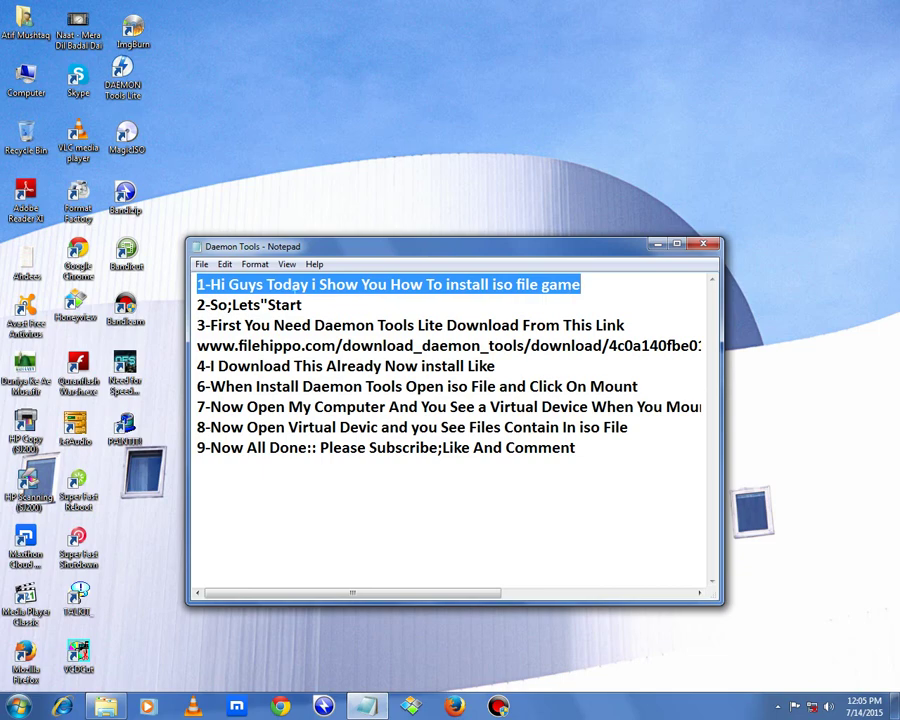
Step: Read through the tutorial notes by highlighting lines 2 to 4, including the full Daemon Tools Lite download link
left_click_drag(197, 305, 302, 305)
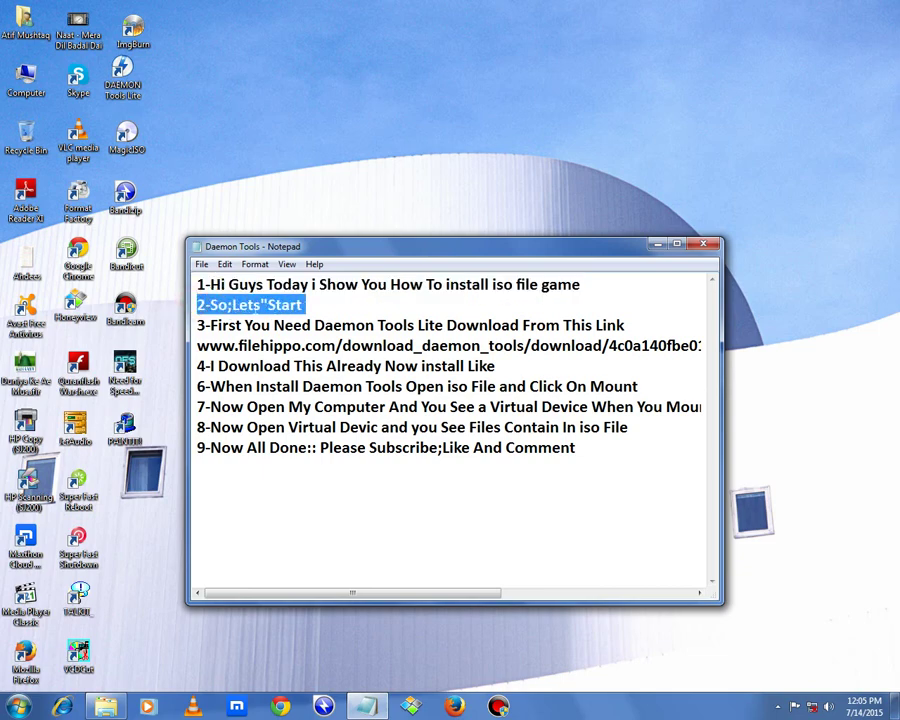
left_click_drag(197, 325, 617, 326)
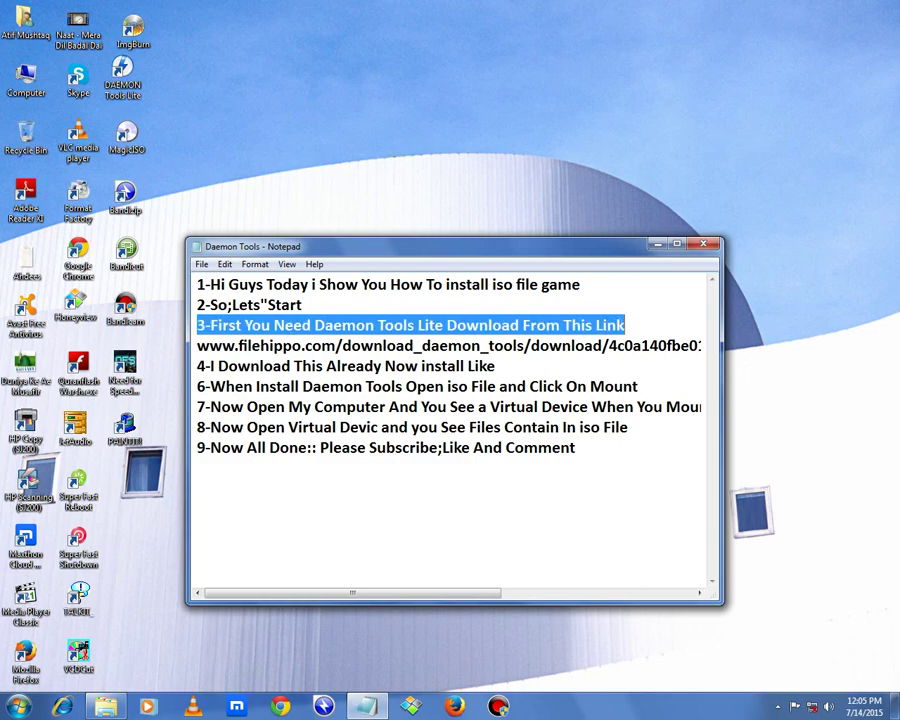
left_click_drag(197, 346, 560, 346)
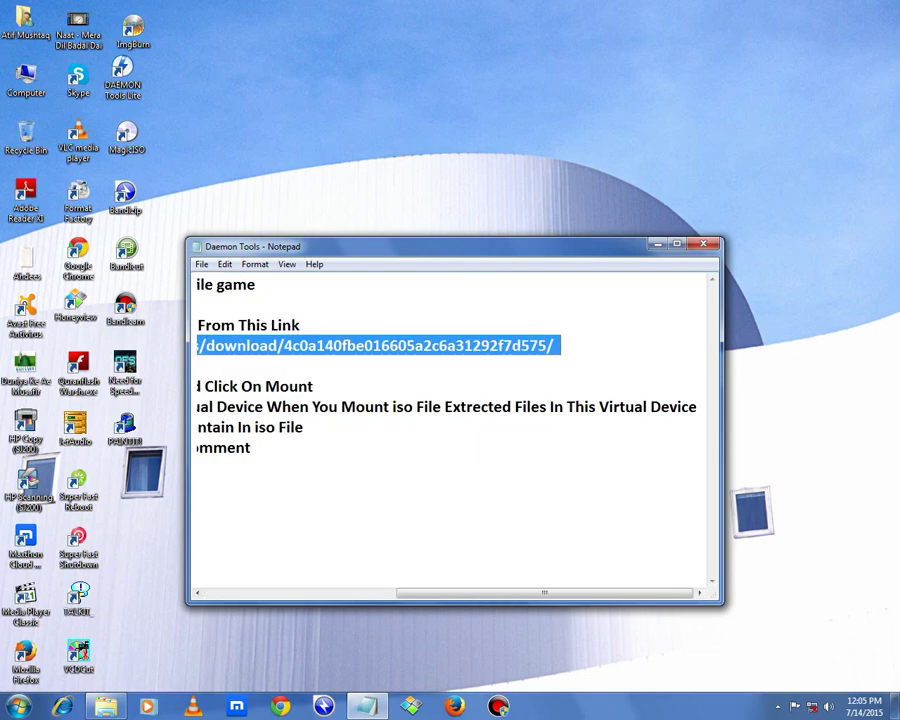
left_click(540, 366)
left_click_drag(460, 593, 380, 593)
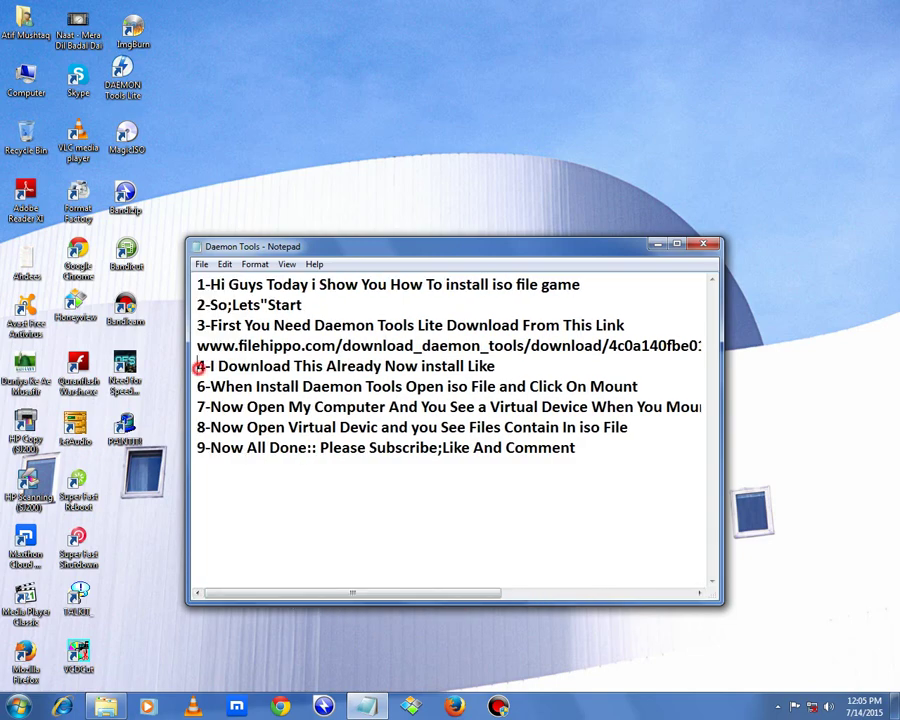
left_click_drag(198, 366, 488, 366)
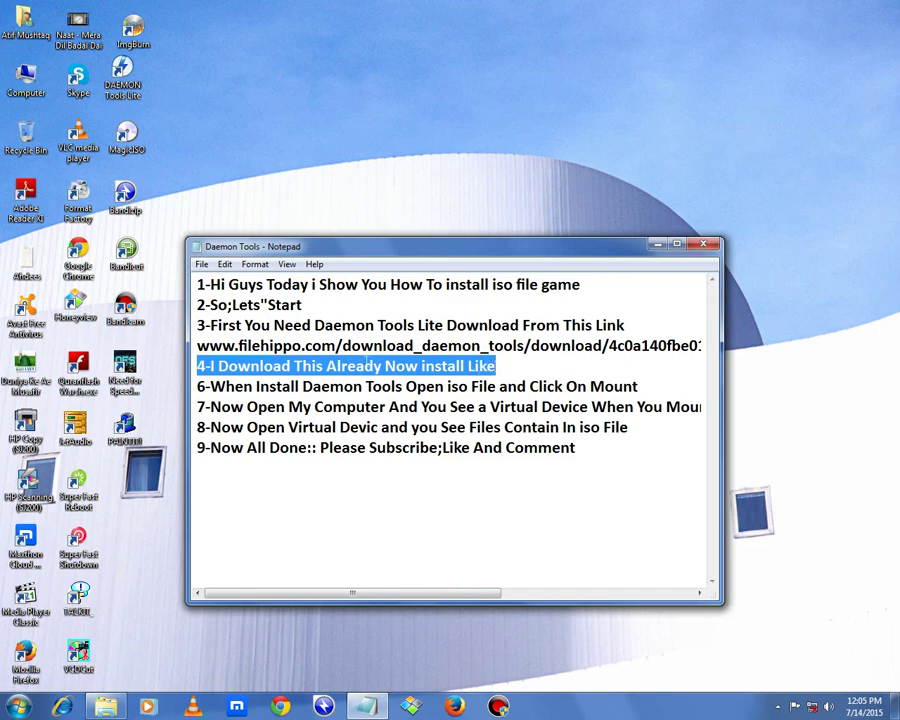
Step: Run the DTLite501-0406 installer from the Programs folder in Downloads and start reinstalling DAEMON Tools Lite 5.0.1.0406
left_click(30, 75)
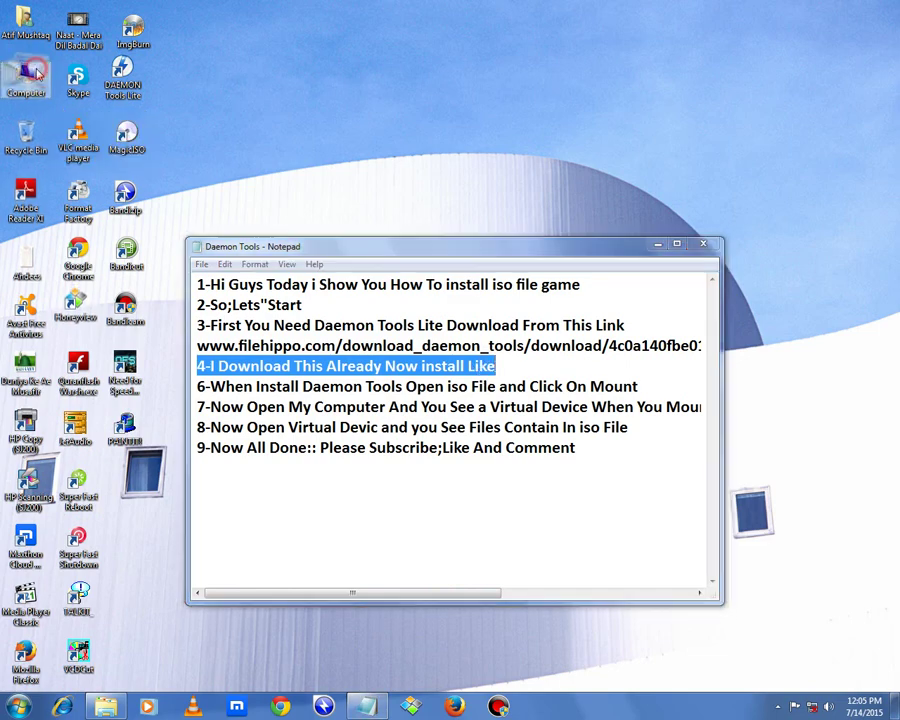
left_click(30, 75)
left_click(78, 107)
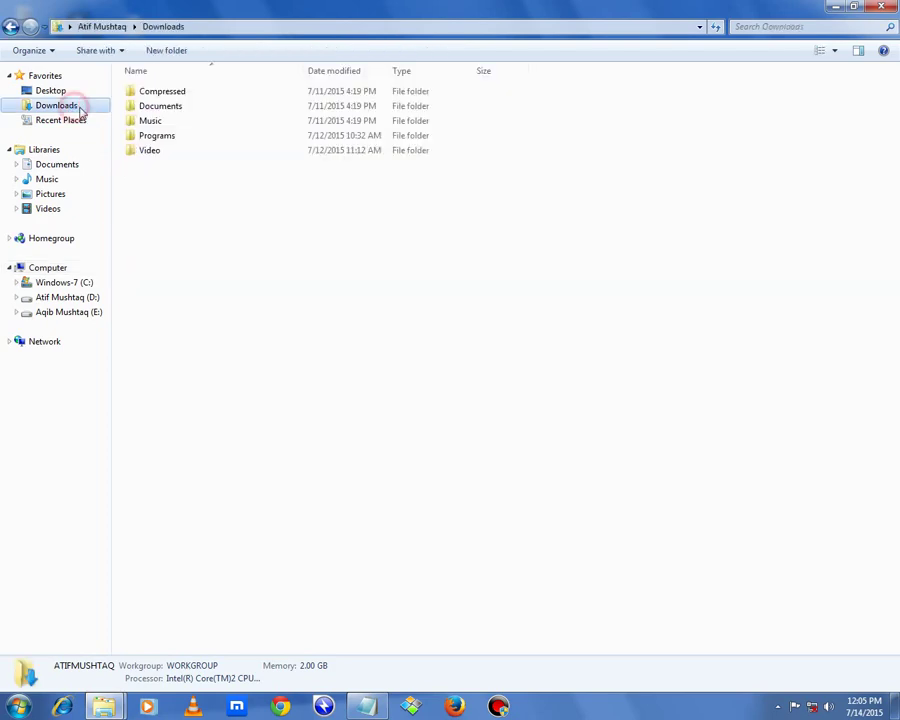
double_click(189, 135)
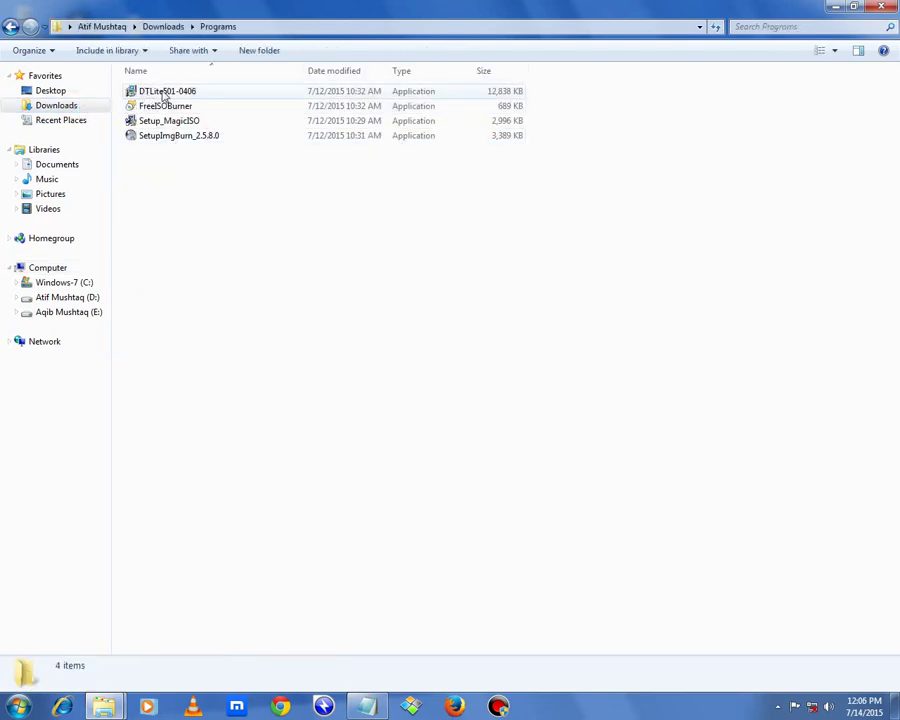
left_click(168, 93)
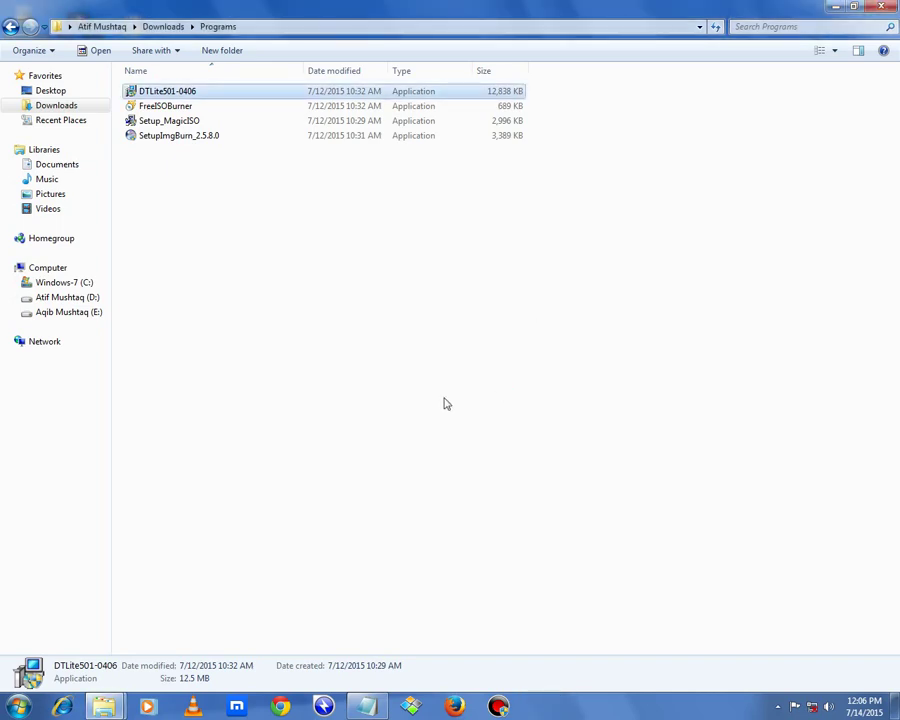
left_click(527, 465)
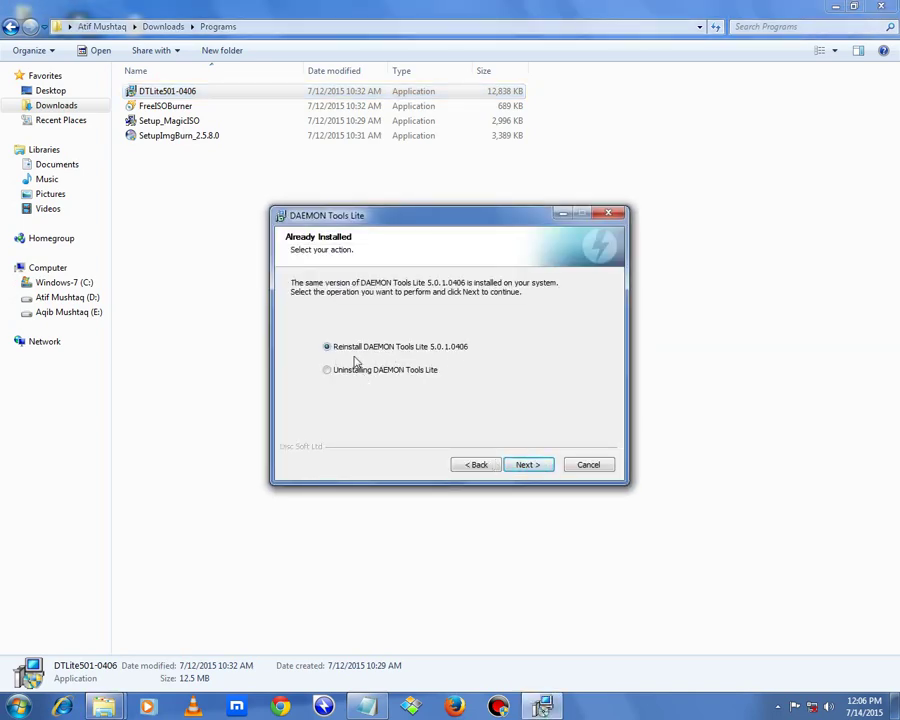
left_click(527, 465)
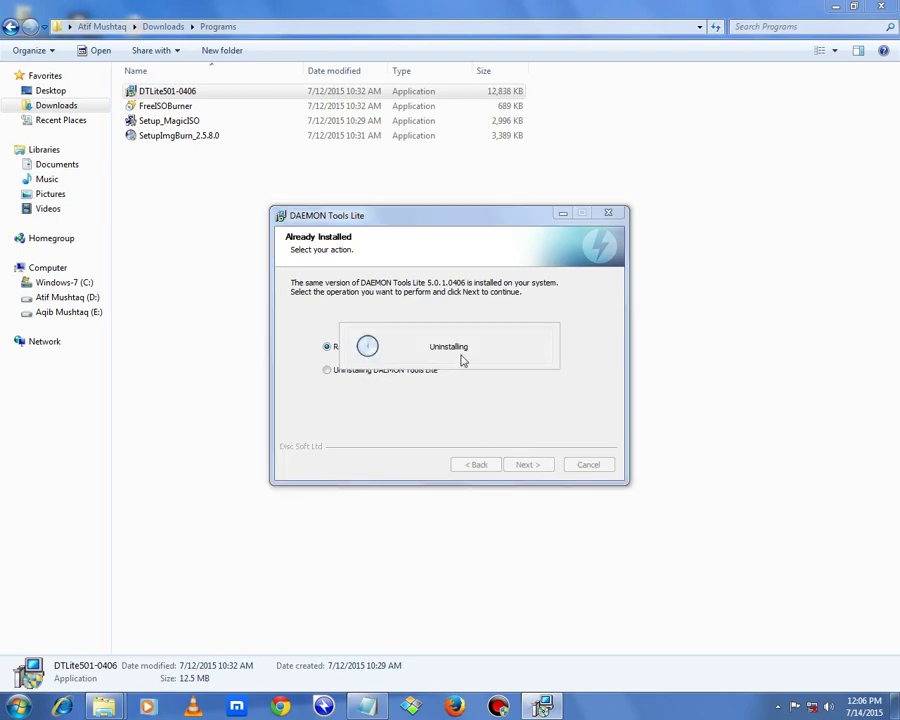
Step: Switch to the Notepad notes, append "I Install this Already" to line 4, and minimize them
left_click(367, 706)
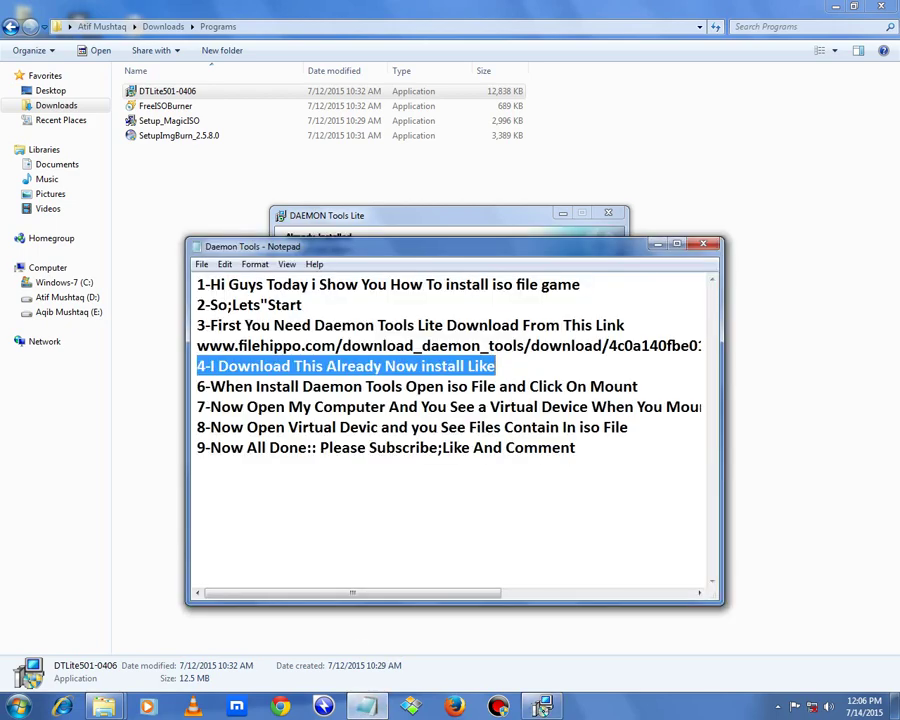
left_click(510, 365)
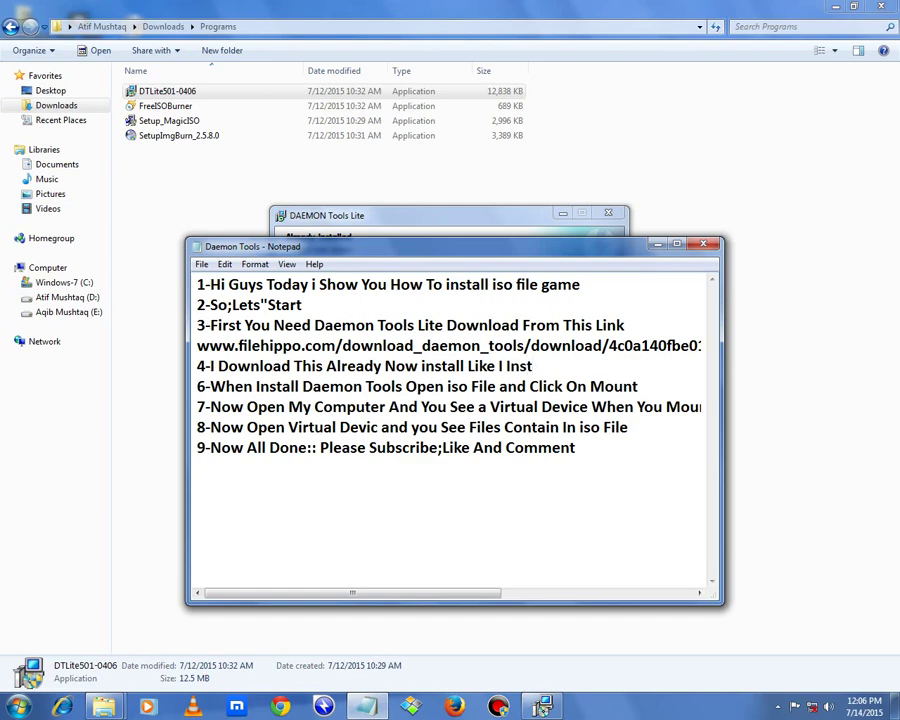
type("I Install ")
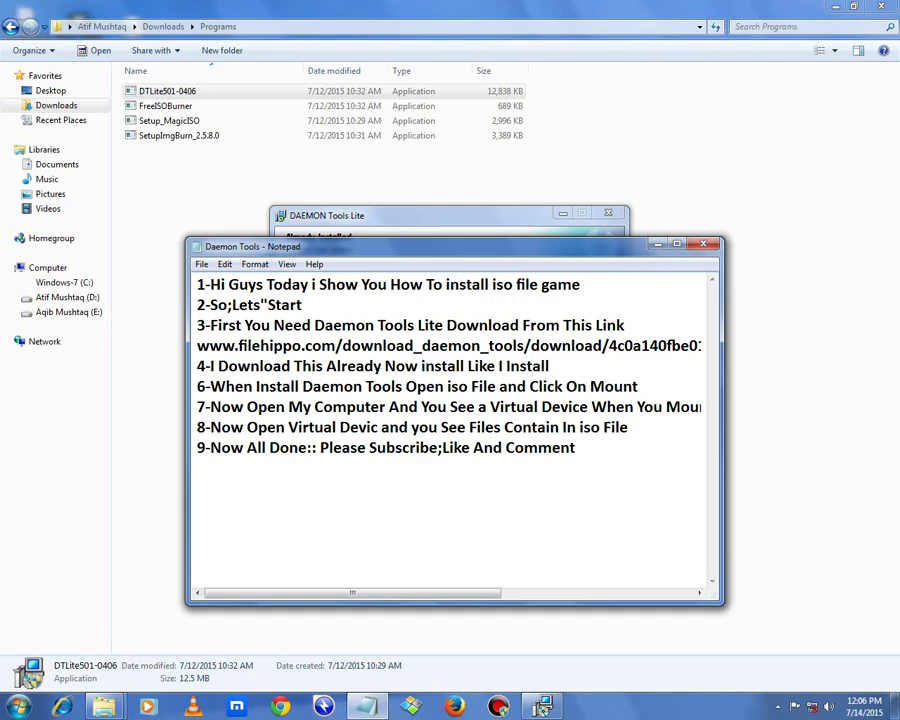
type("ti")
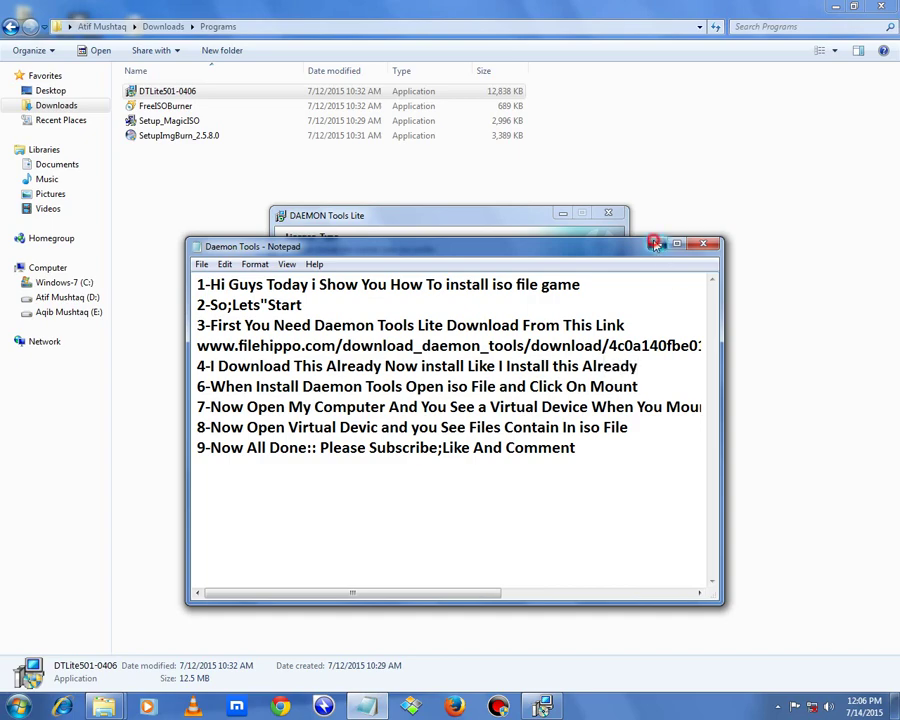
left_click(657, 244)
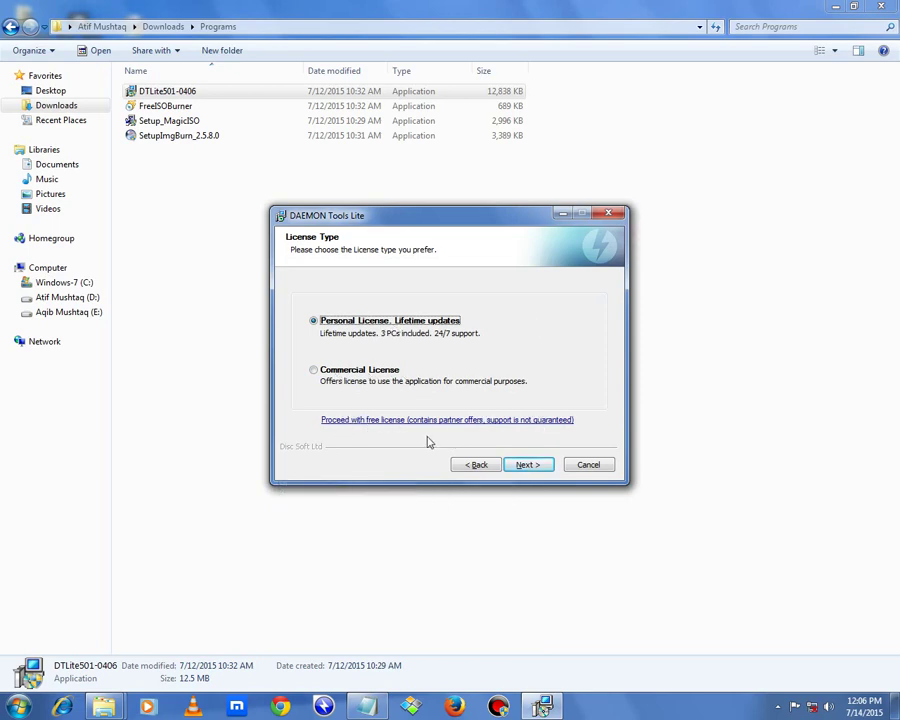
Step: Install DAEMON Tools Lite with the free license, default components and C:\Program Files\DAEMON Tools Lite\ as destination, finishing with the program launched
left_click(392, 422)
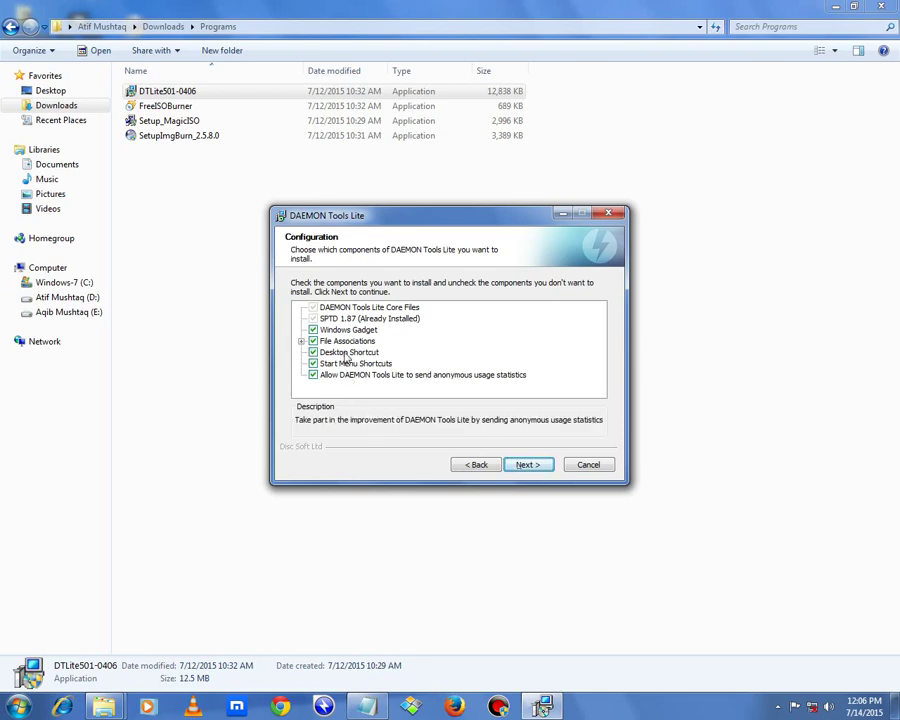
left_click(537, 465)
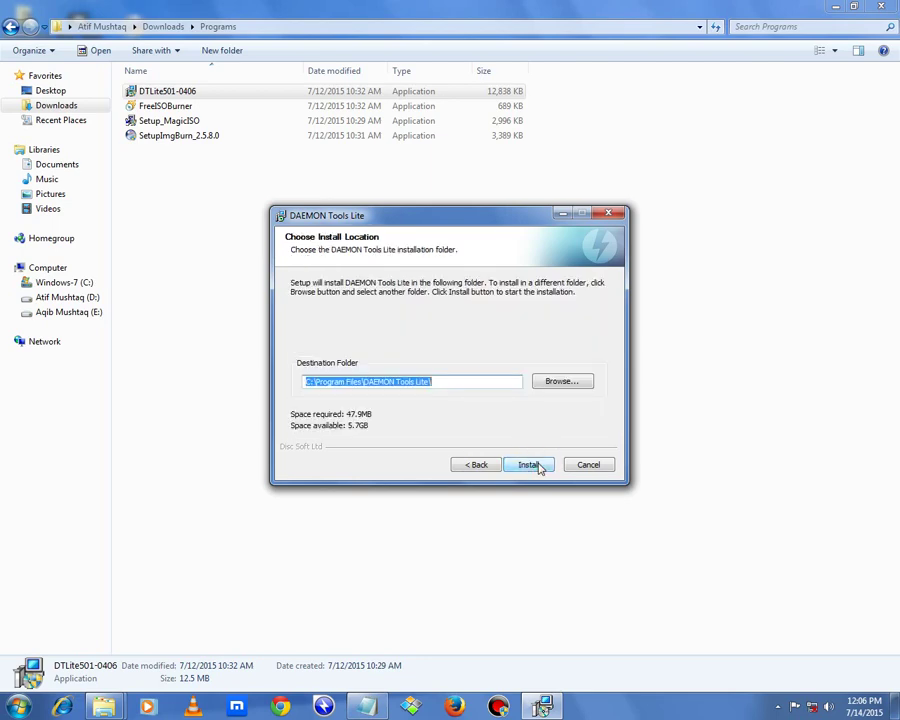
left_click(530, 466)
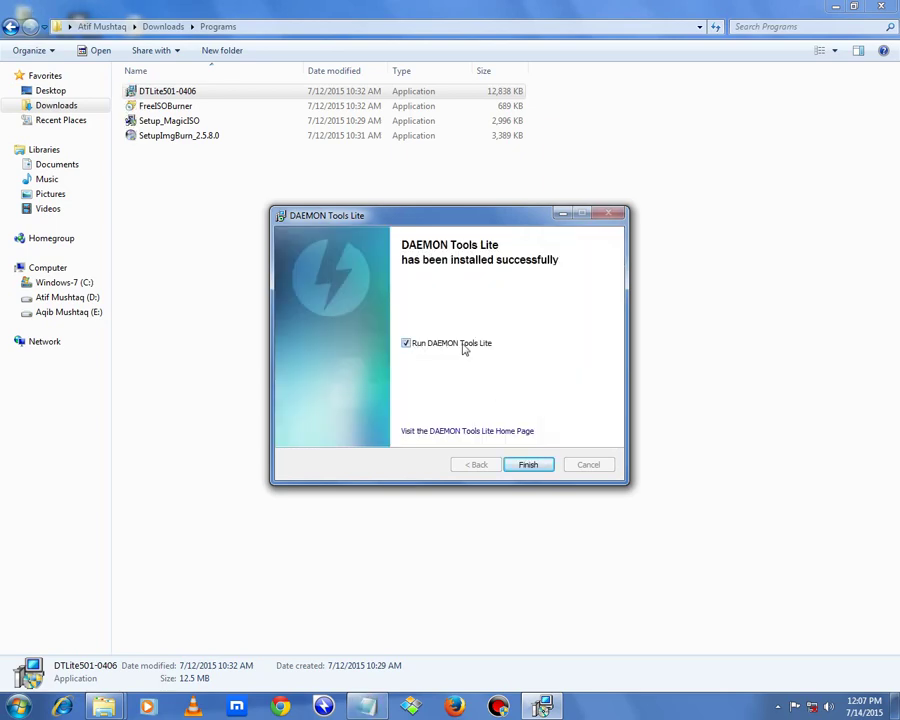
left_click(532, 469)
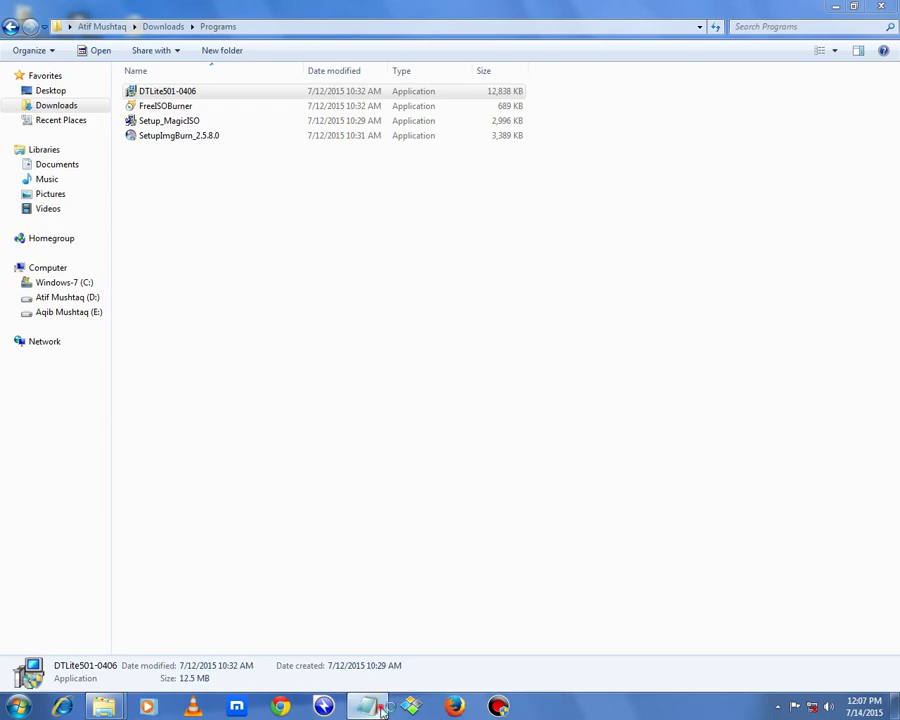
Step: Return to the Notepad notes, clearing the browser and DAEMON Tools Lite windows away, and highlight line 6 about mounting the ISO file
left_click(381, 710)
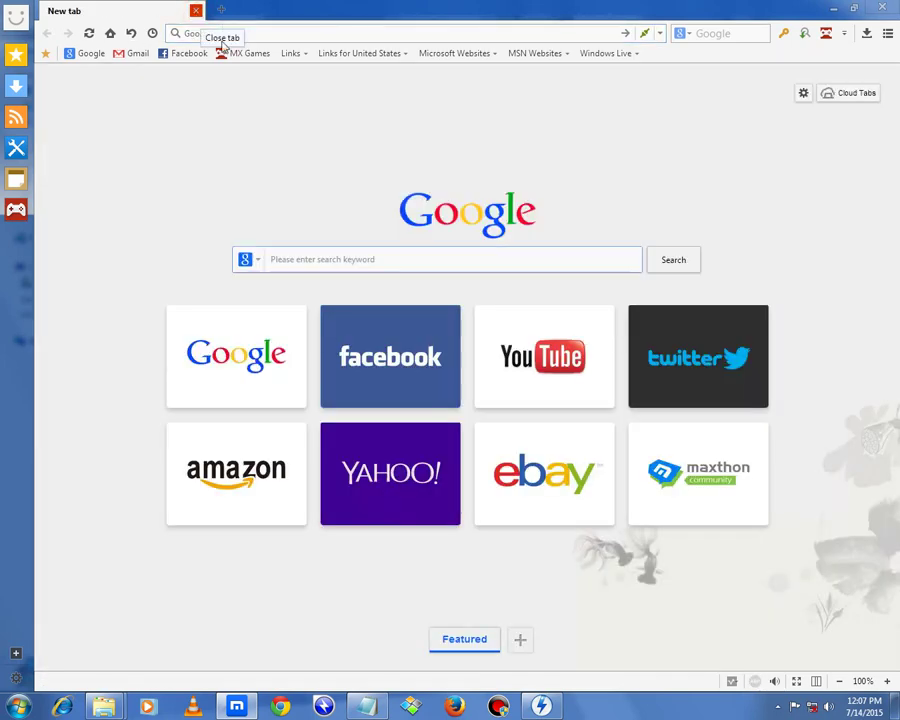
left_click(833, 7)
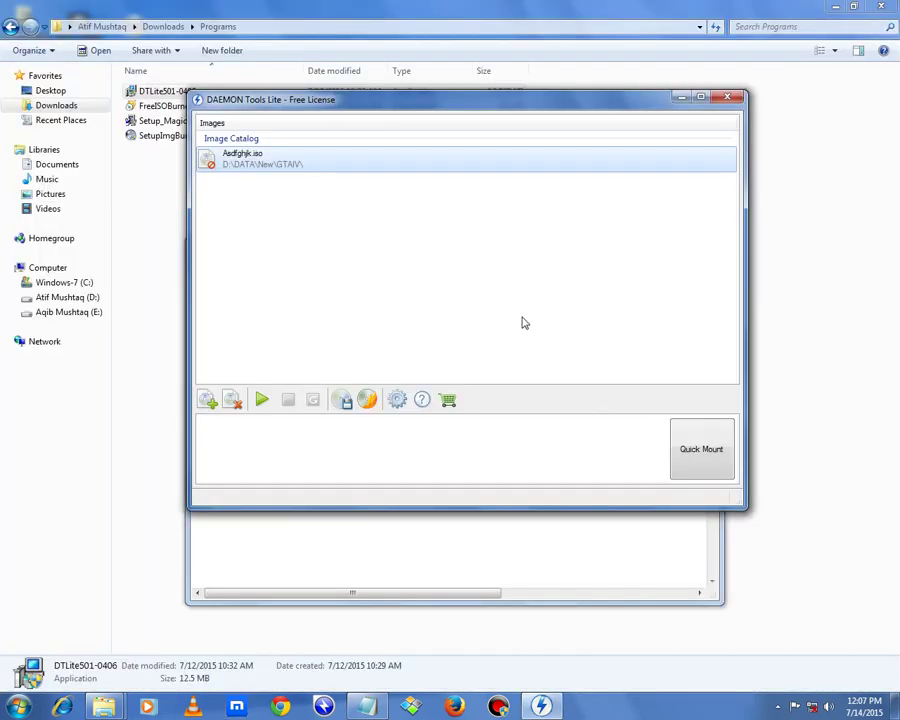
left_click(681, 97)
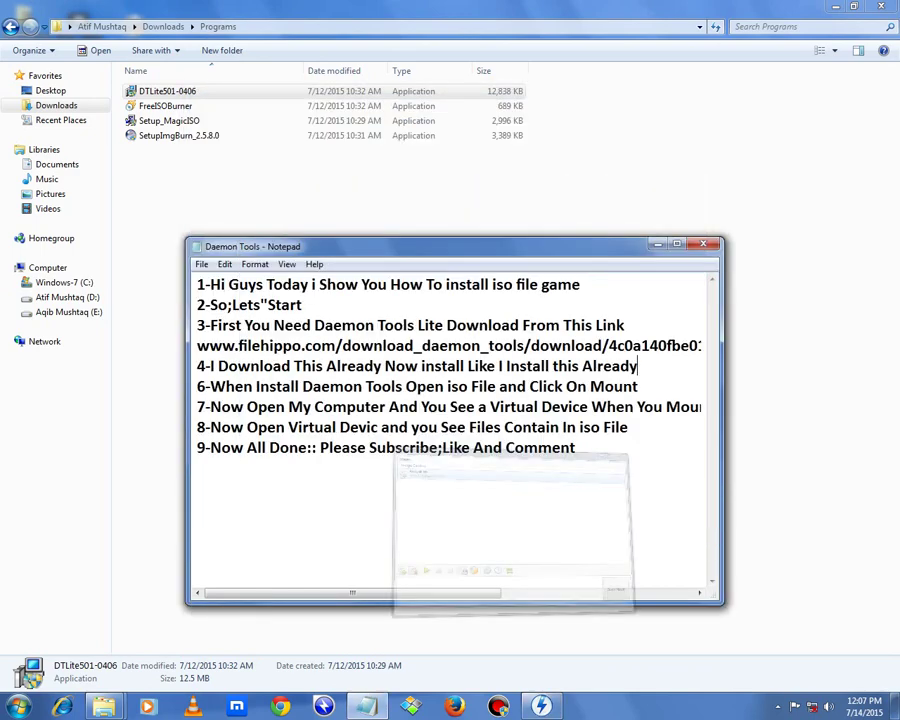
left_click_drag(196, 386, 638, 386)
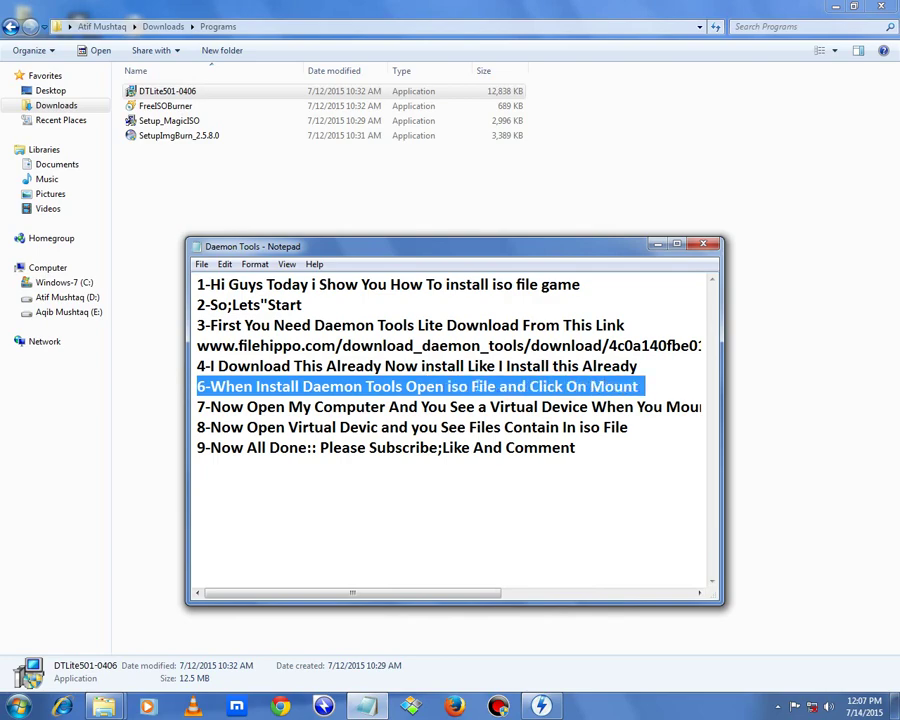
Step: Switch to DAEMON Tools Lite and delete Asdfghjk.iso from the image catalog
left_click(540, 705)
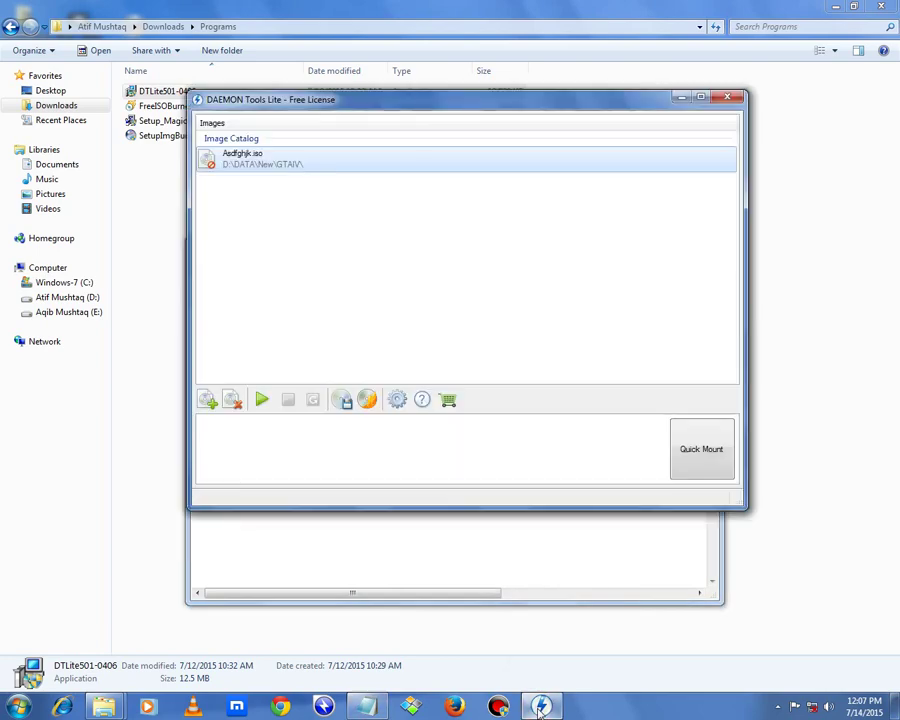
right_click(246, 159)
left_click(286, 207)
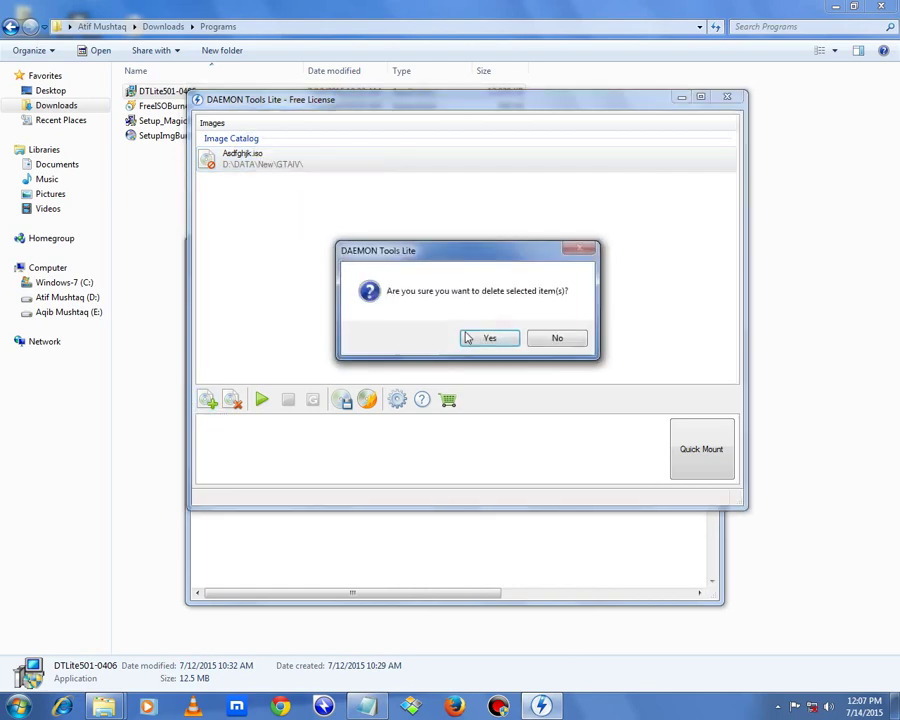
left_click(481, 335)
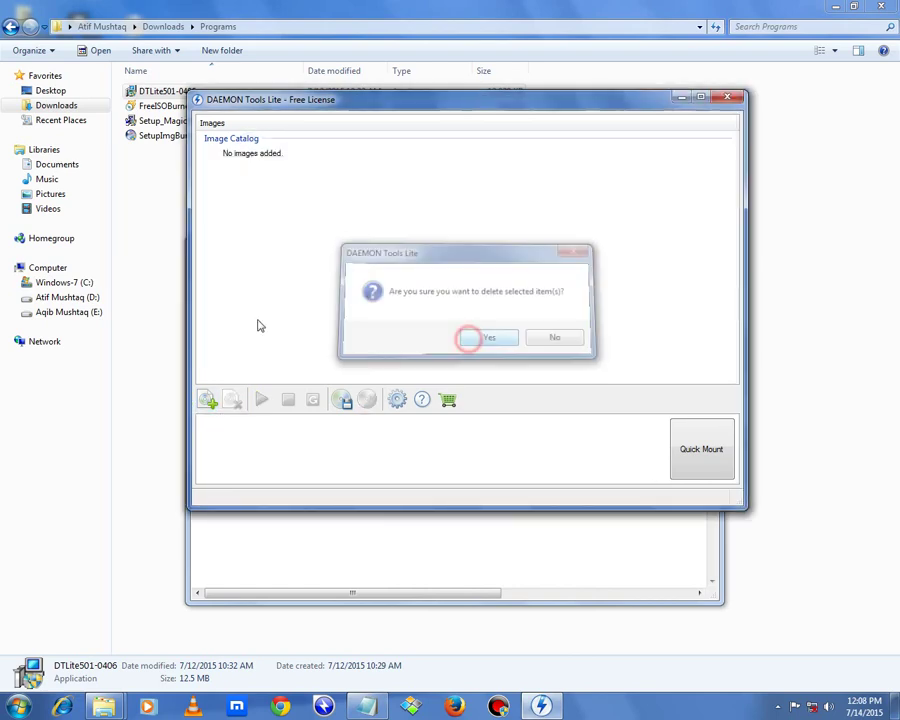
Step: Add the Need For Speed Carbon ISO file from the GTAIV folder to the image catalog
left_click(208, 401)
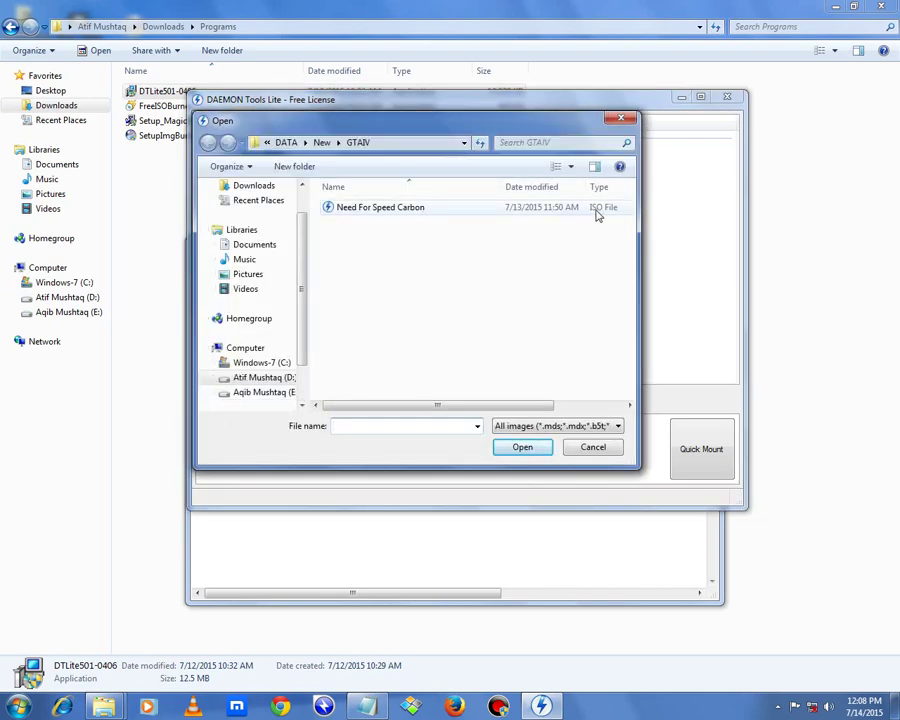
left_click(436, 211)
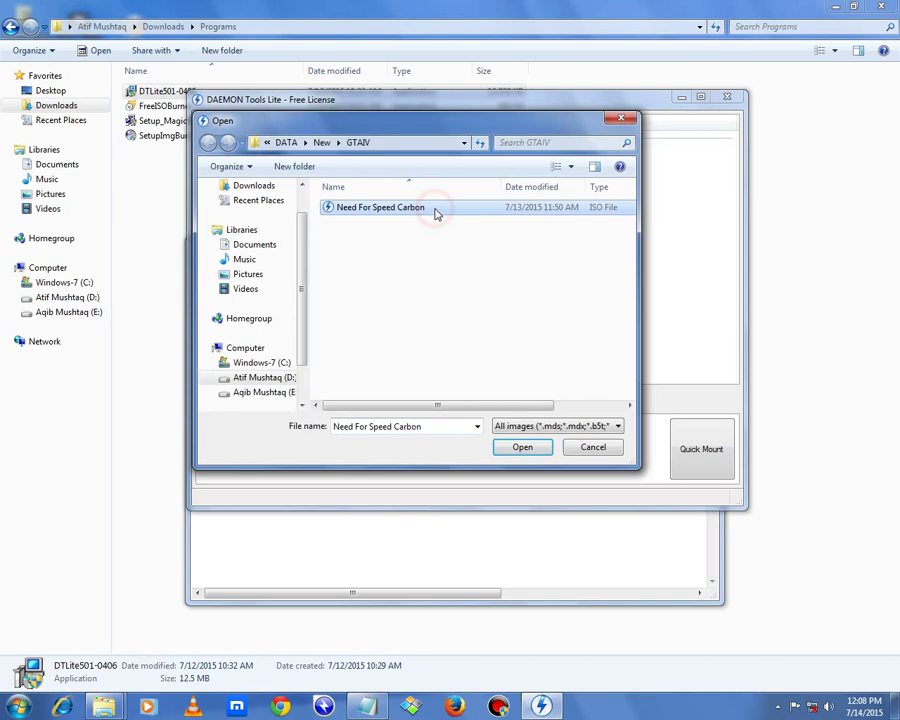
left_click(520, 446)
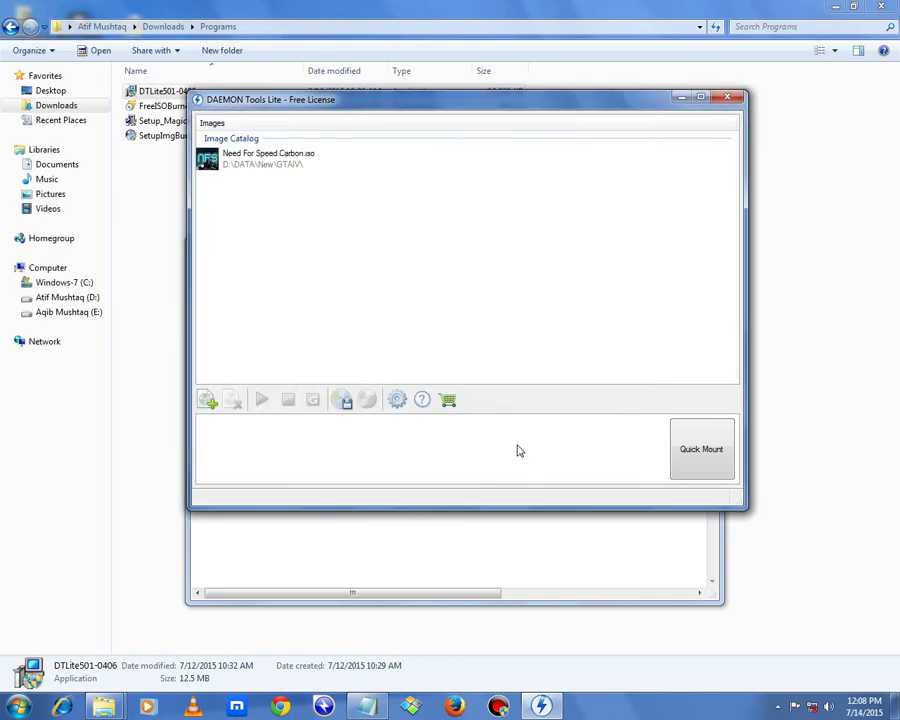
Step: Repeat adding the Need For Speed Carbon ISO file to the image catalog
left_click(207, 399)
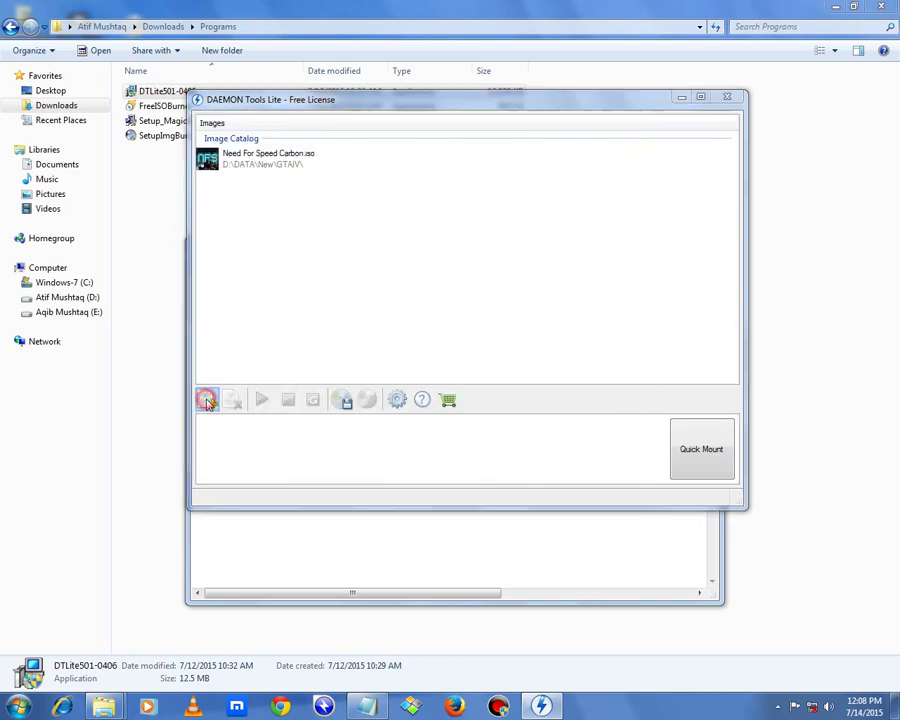
left_click(412, 207)
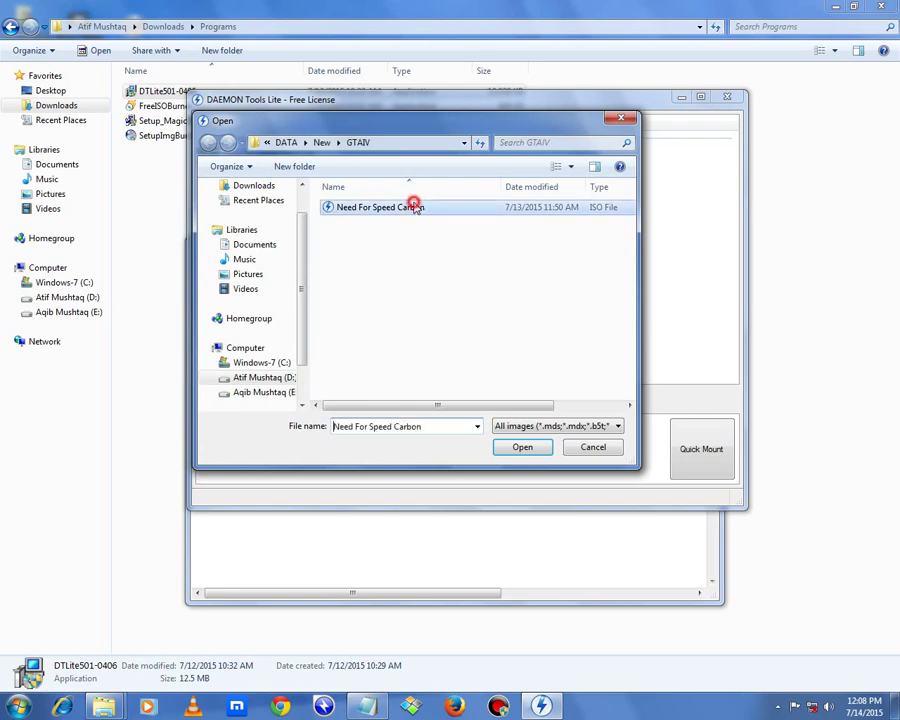
left_click(518, 447)
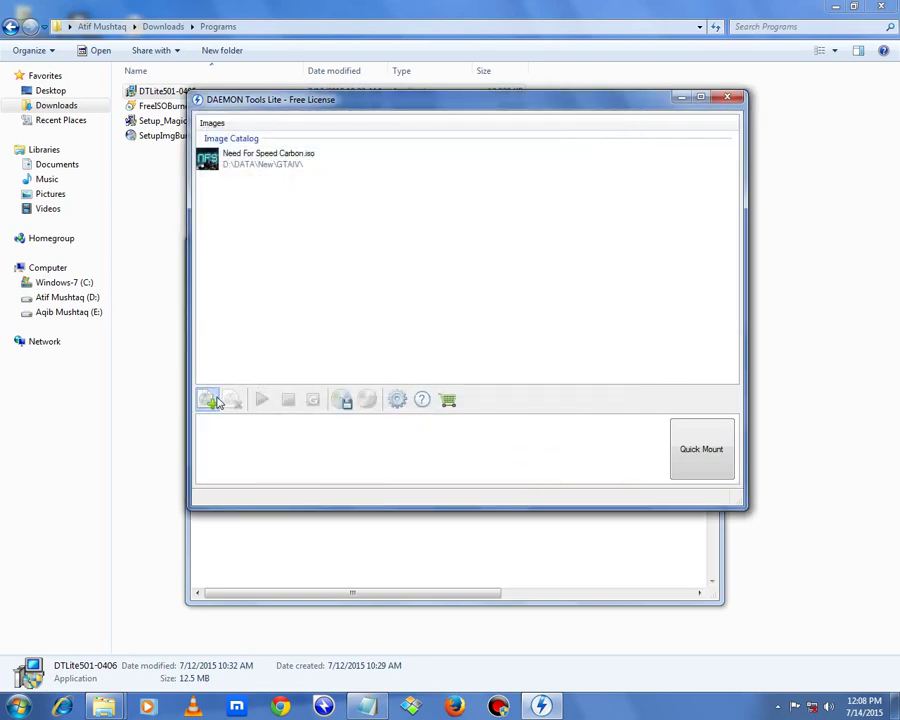
Step: Mount Need For Speed Carbon.iso from the image catalog to a virtual drive
left_click(261, 155)
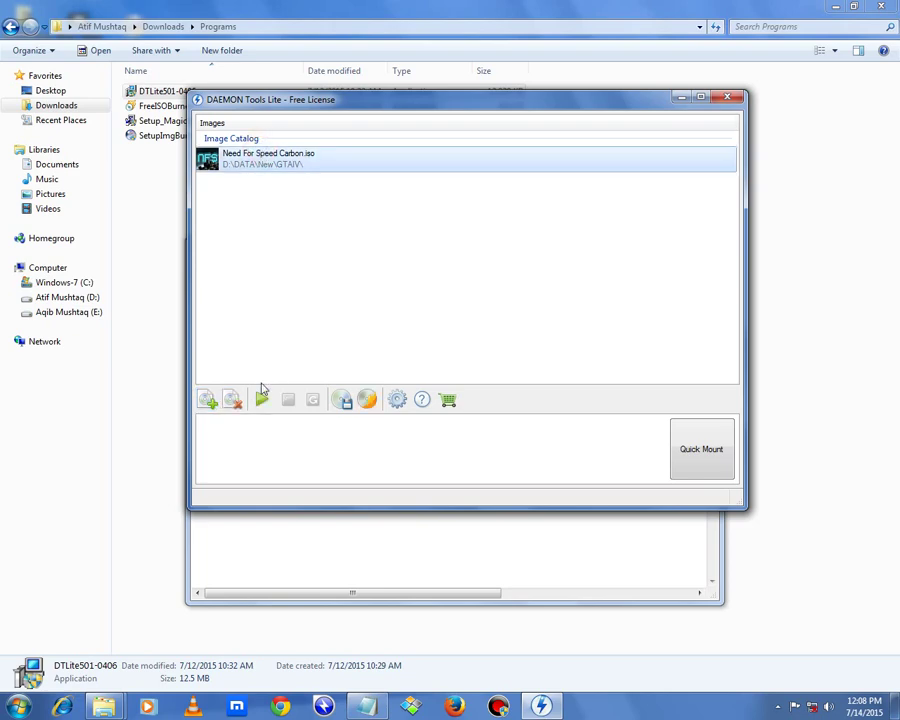
left_click(262, 399)
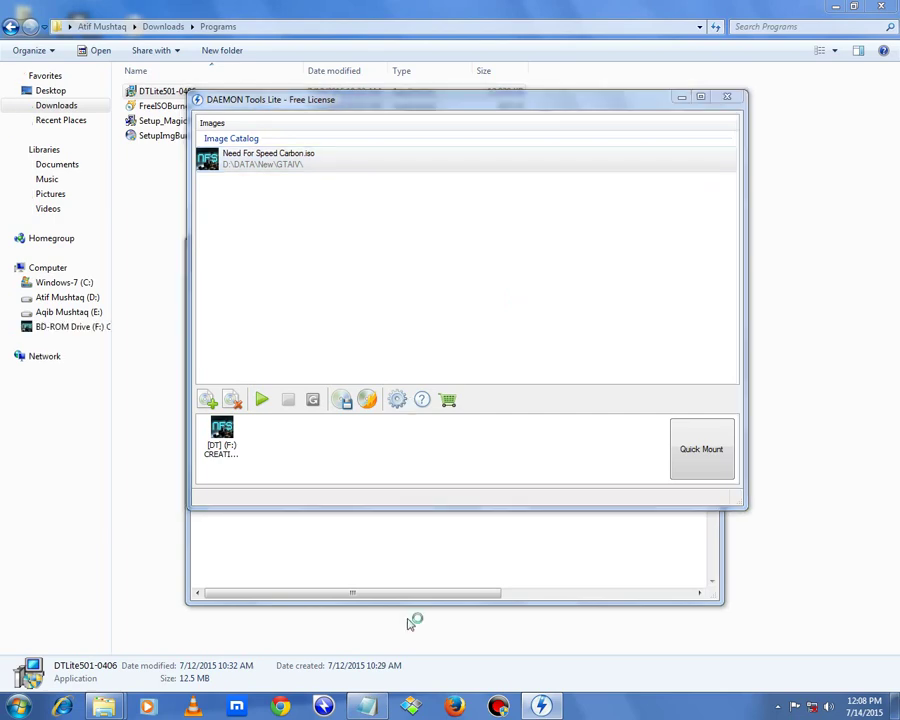
Step: Highlight instruction 7 in the Daemon Tools Notepad notes, clear the notes and AutoPlay windows away, and show the drives in Computer
left_click(366, 707)
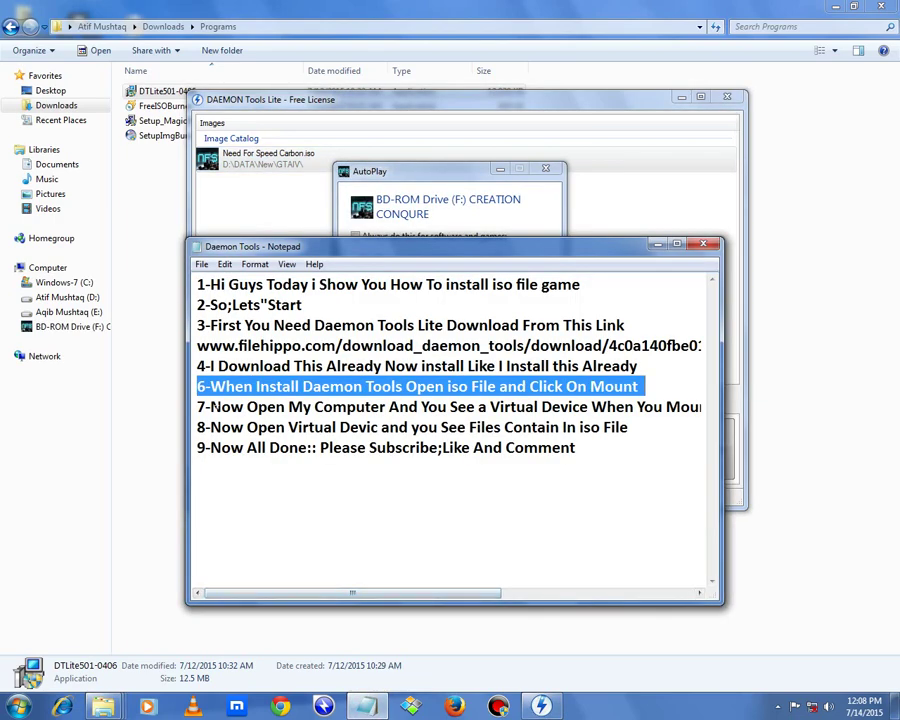
left_click_drag(199, 406, 719, 400)
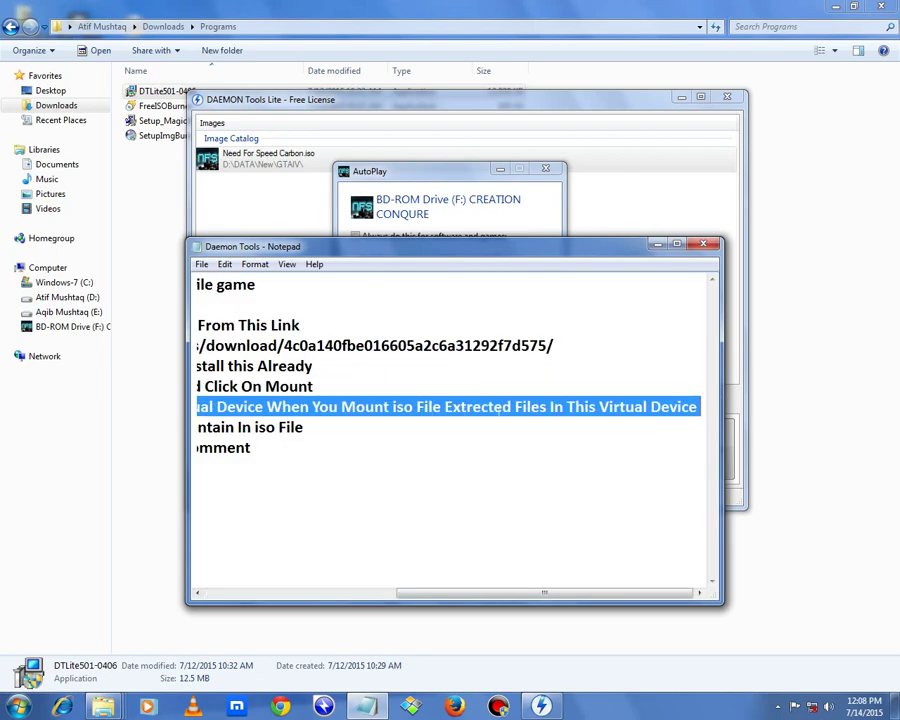
left_click(657, 244)
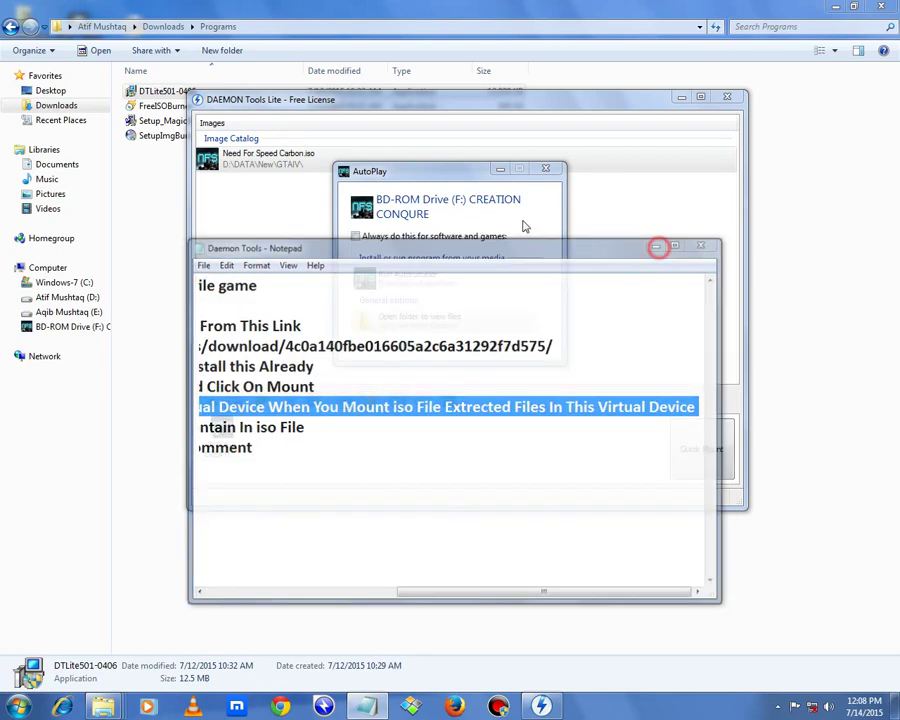
left_click(499, 170)
left_click(82, 267)
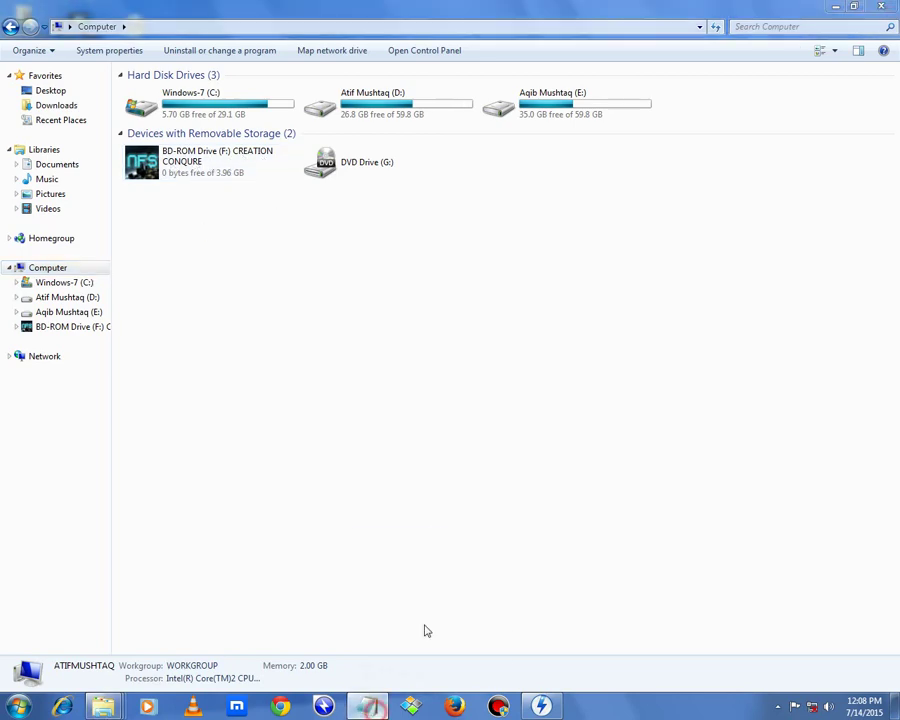
Step: Return to the Notepad notes and highlight "When You Mount iso File Extrected Files In This Virtual Device" in instruction 7
left_click(367, 706)
left_click(388, 455)
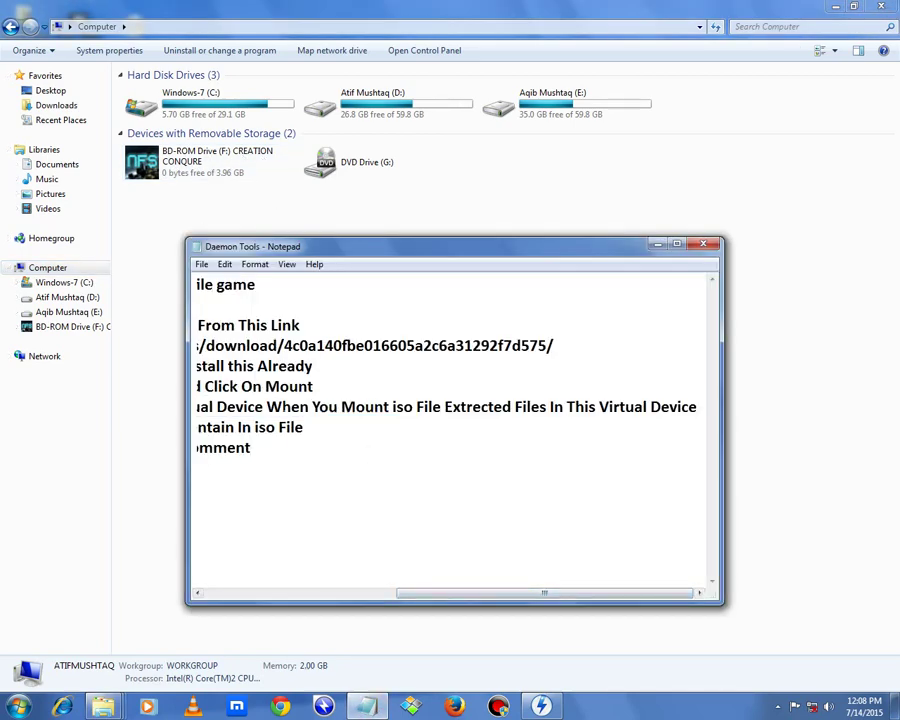
left_click_drag(266, 407, 698, 407)
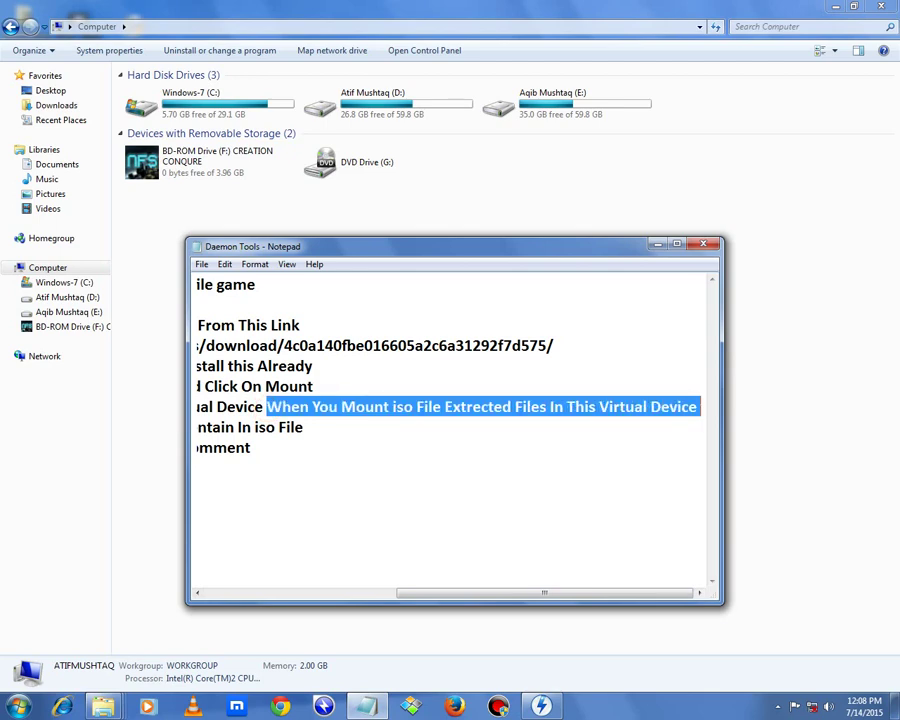
left_click(656, 244)
Step: Open the mounted virtual drive BD-ROM Drive (F:) CREATION CONQURE to show its files
left_click(186, 160)
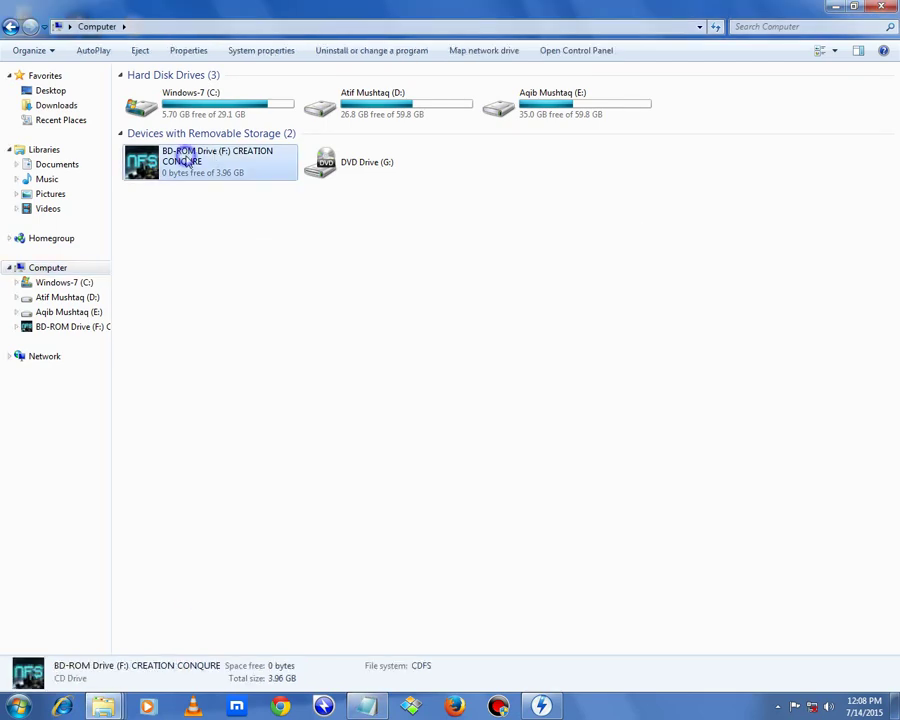
right_click(205, 158)
left_click(213, 195)
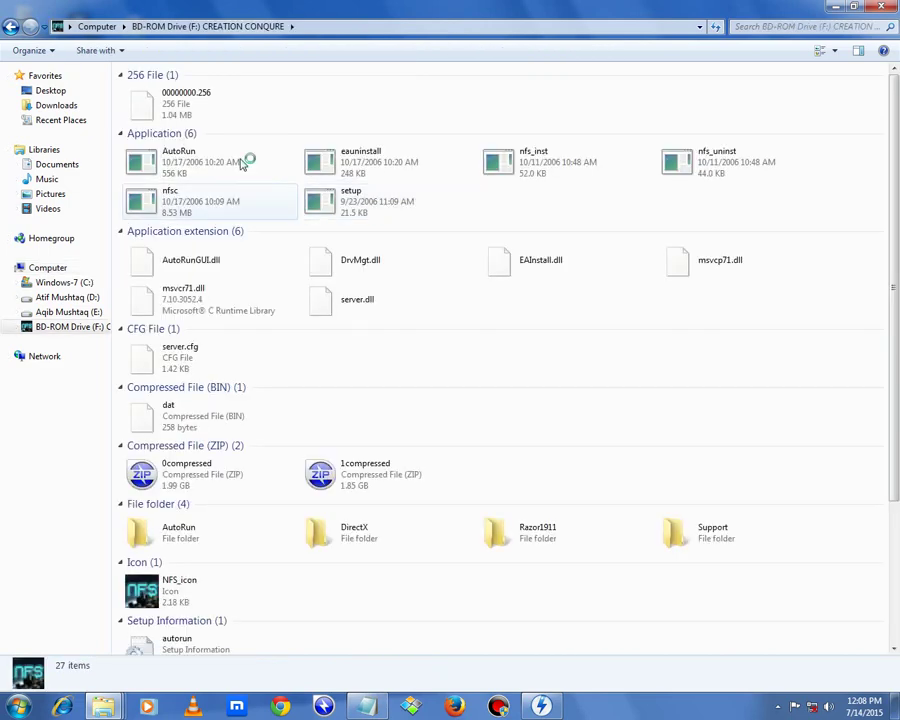
Step: Highlight instruction 8 about opening the virtual device in the Notepad notes, and return to the files on drive F:
left_click(383, 707)
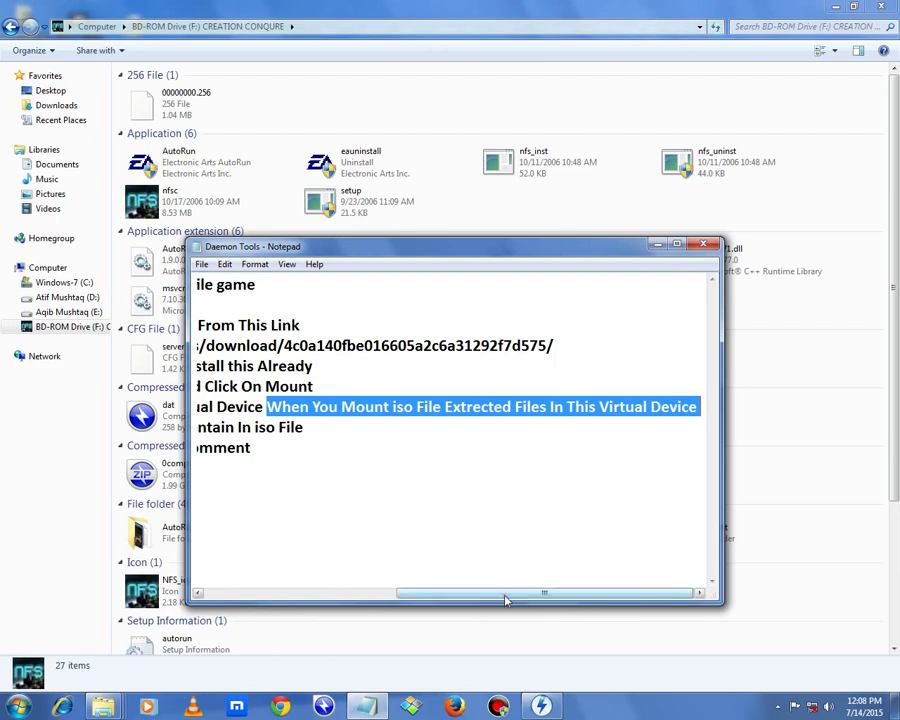
left_click_drag(506, 600, 300, 596)
left_click(198, 427)
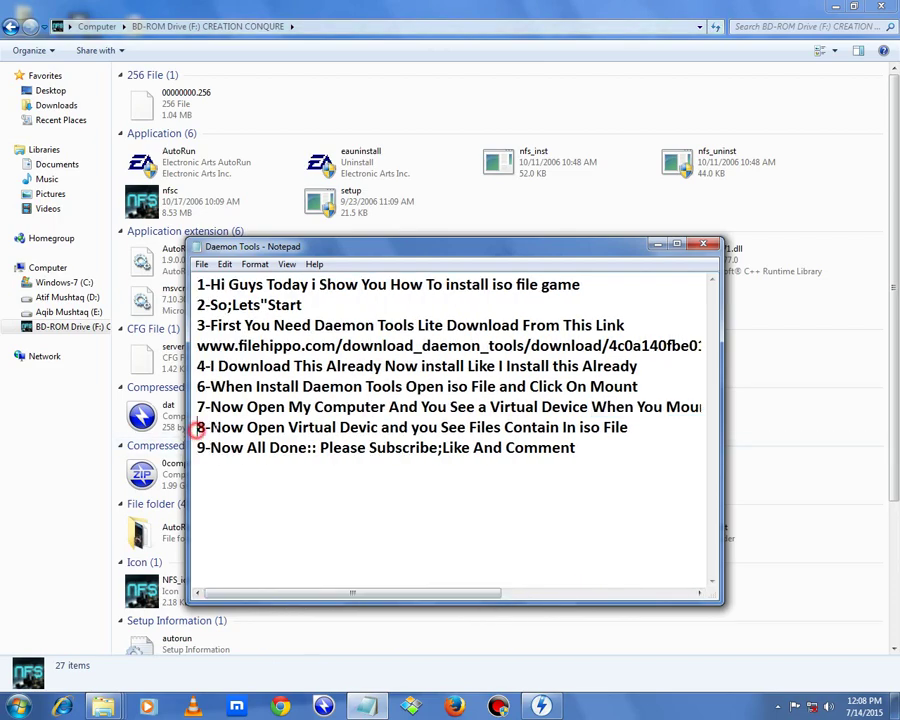
left_click_drag(198, 427, 630, 428)
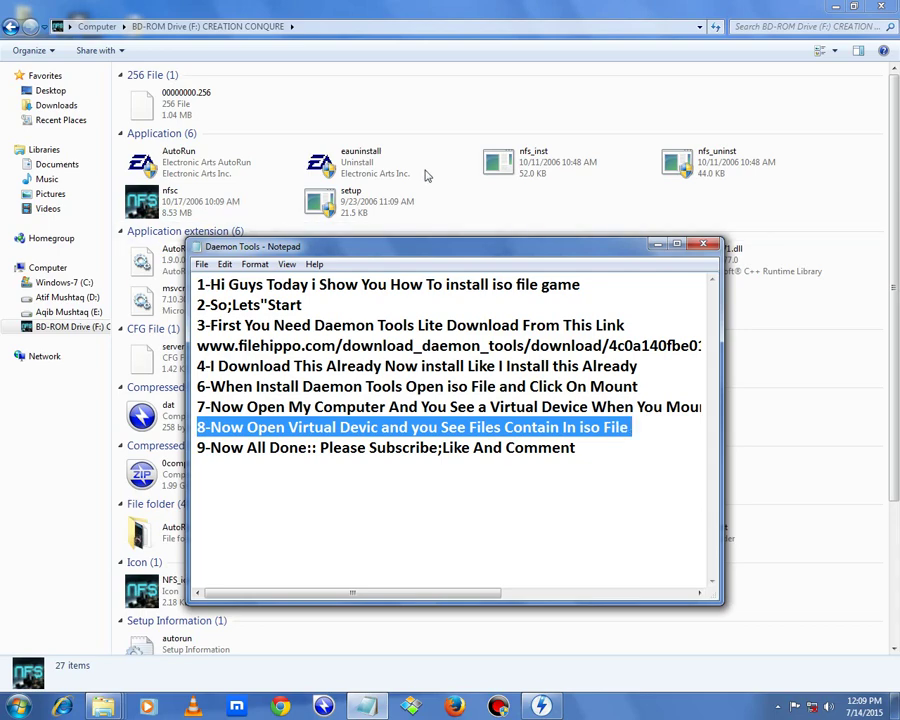
left_click(658, 245)
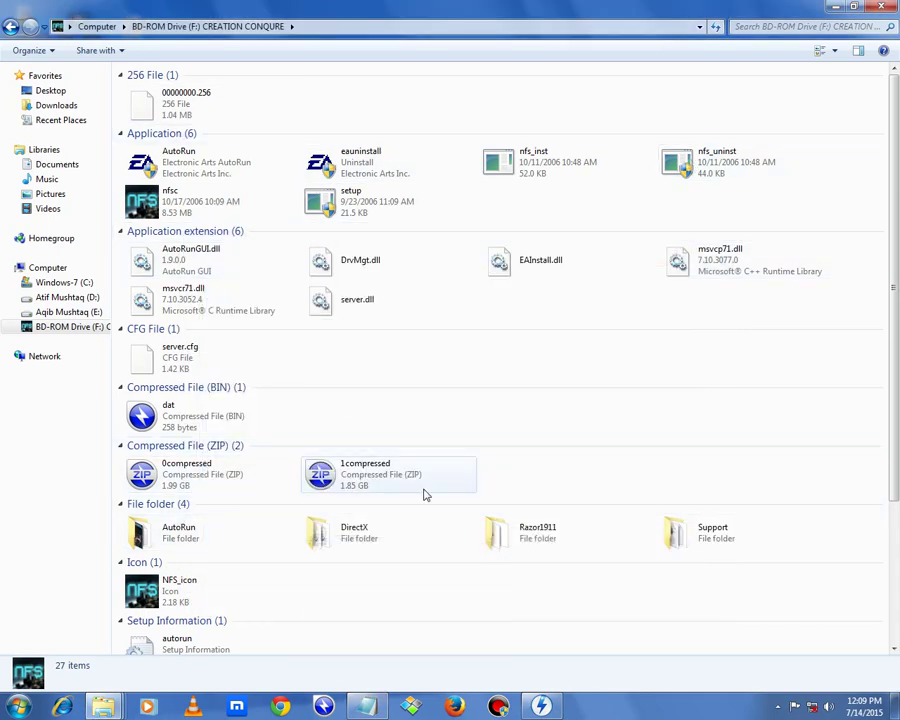
Step: Bring back the Notepad notes and highlight "9-Now All Done" followed by the "Please Subscribe;Like And Comment" text
key("alt+Tab")
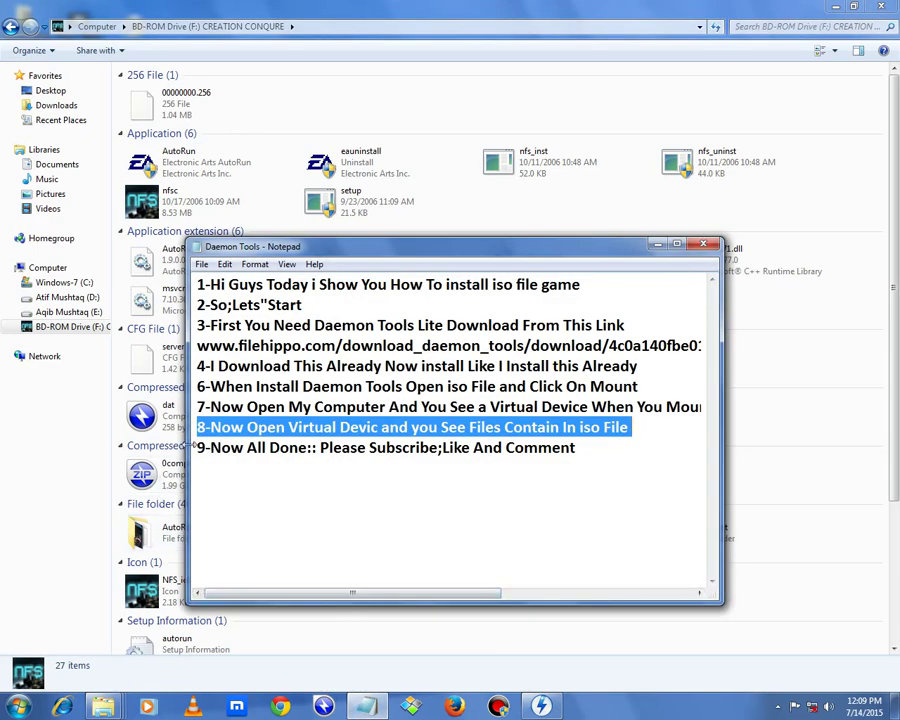
left_click_drag(198, 450, 282, 448)
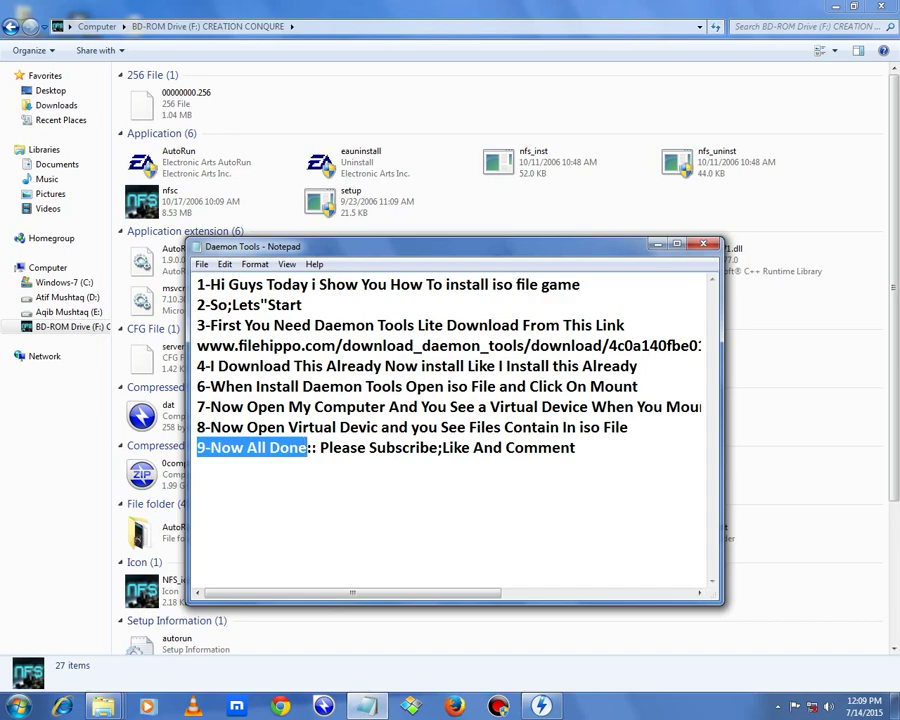
left_click_drag(316, 447, 572, 447)
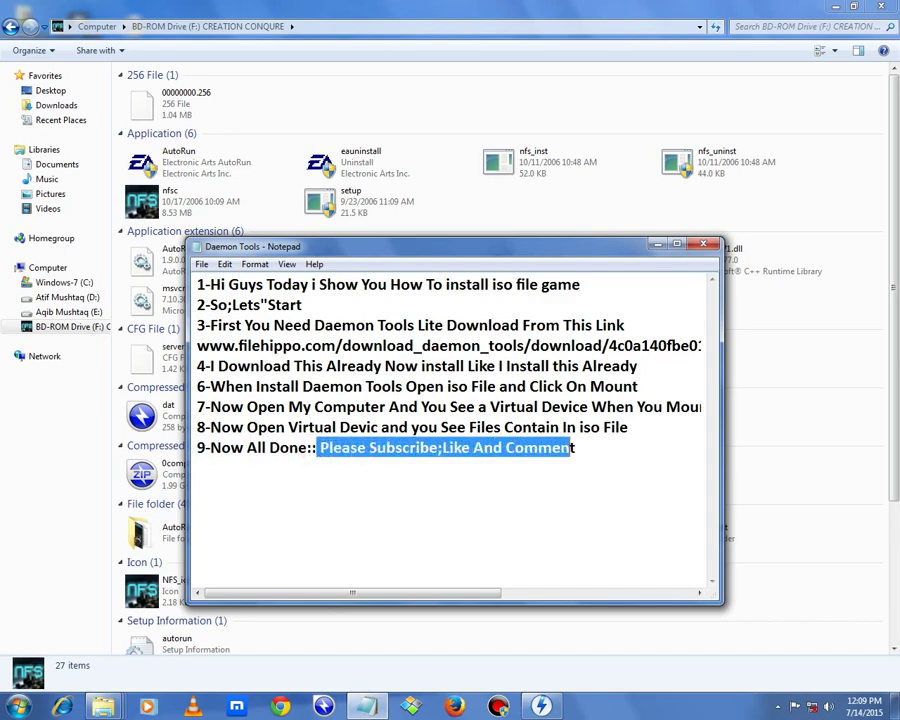